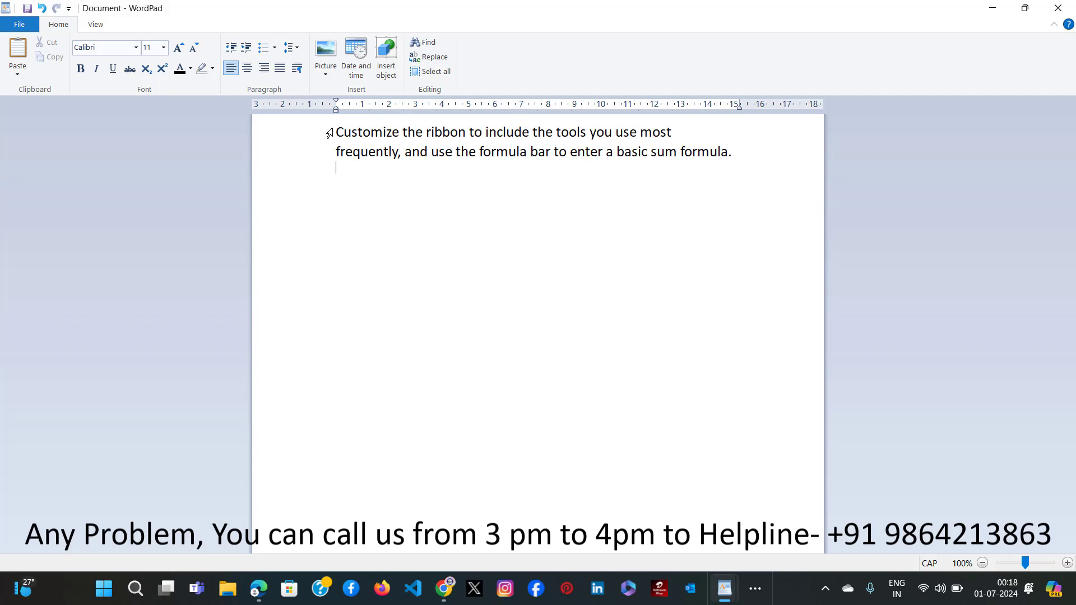
{"action": "left_click_drag", "start_coordinate": [328, 135], "coordinate": [322, 156]}
{"action": "key", "text": "ctrl+c"}
{"action": "left_click", "coordinate": [413, 221]}
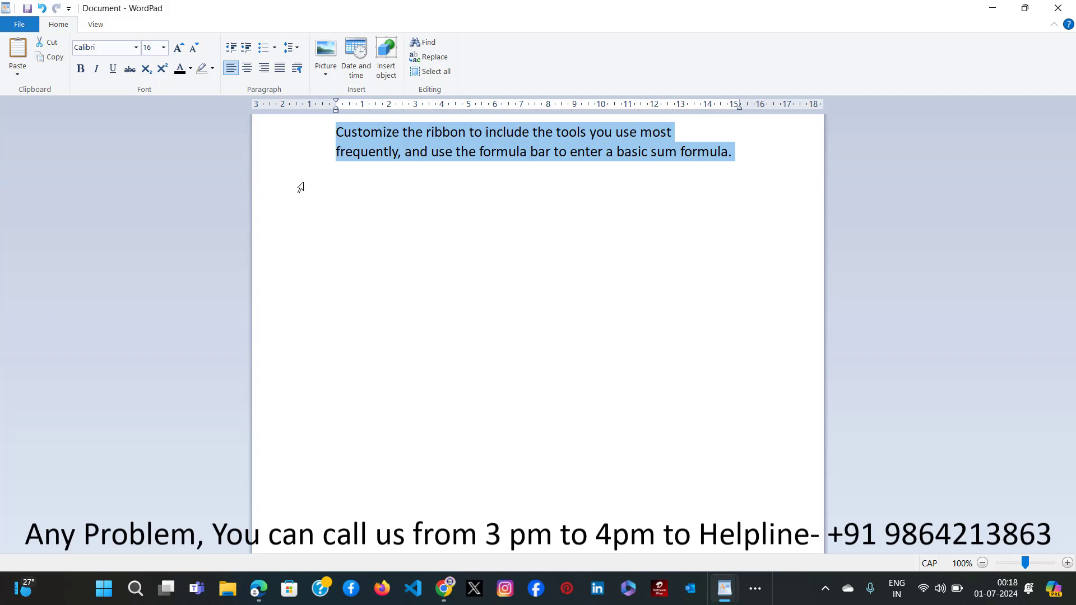
{"action": "left_click", "coordinate": [624, 181]}
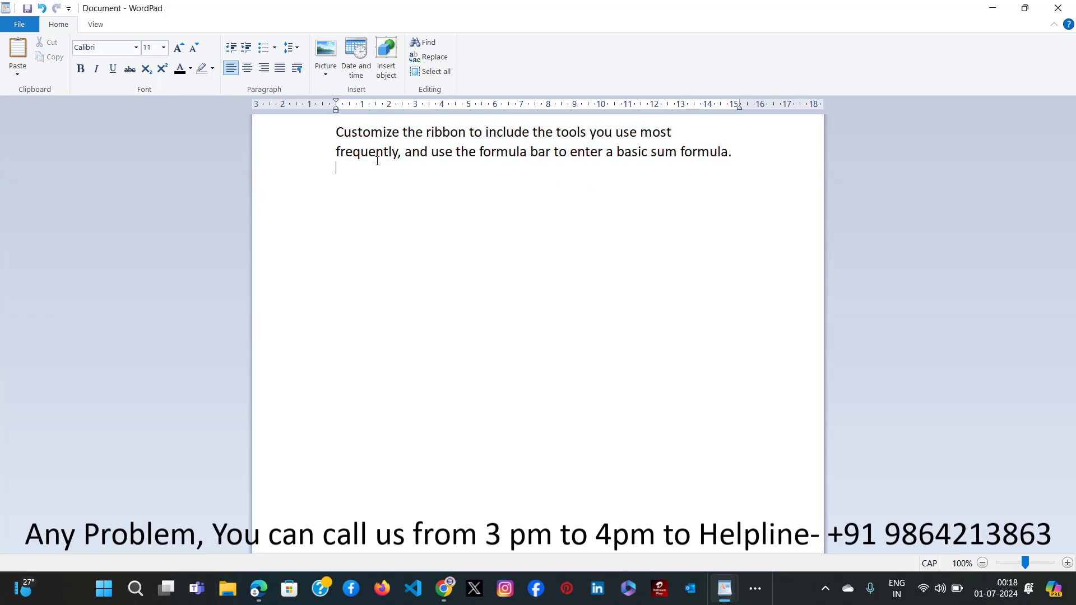
- Copy the two-line sentence and paste it twice in a row beneath the original, leaving one blank line before the copies
{"action": "left_click_drag", "start_coordinate": [321, 139], "coordinate": [320, 149]}
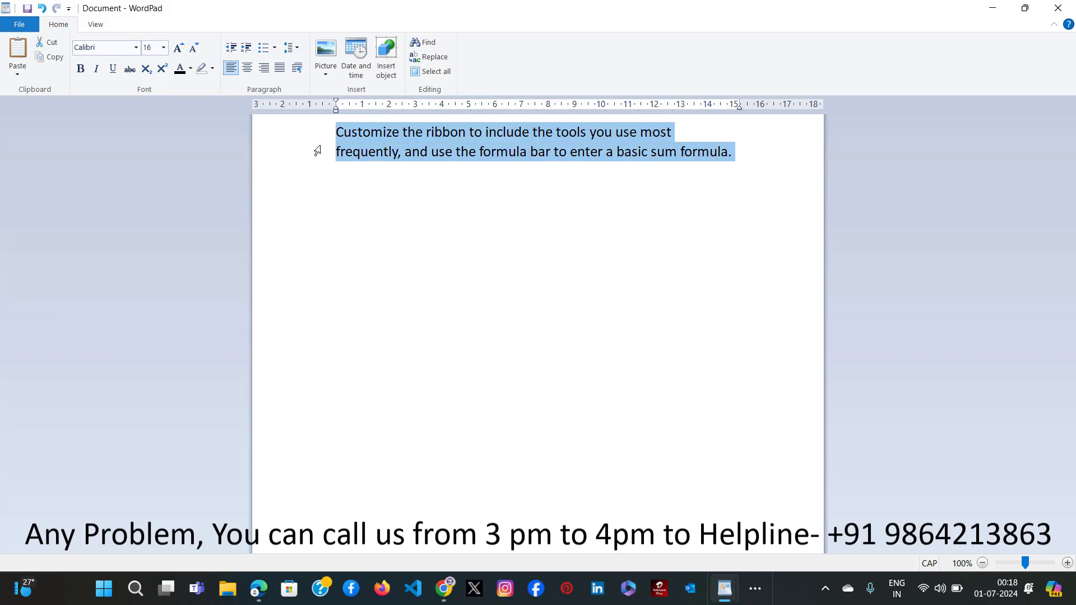
{"action": "left_click", "coordinate": [58, 62]}
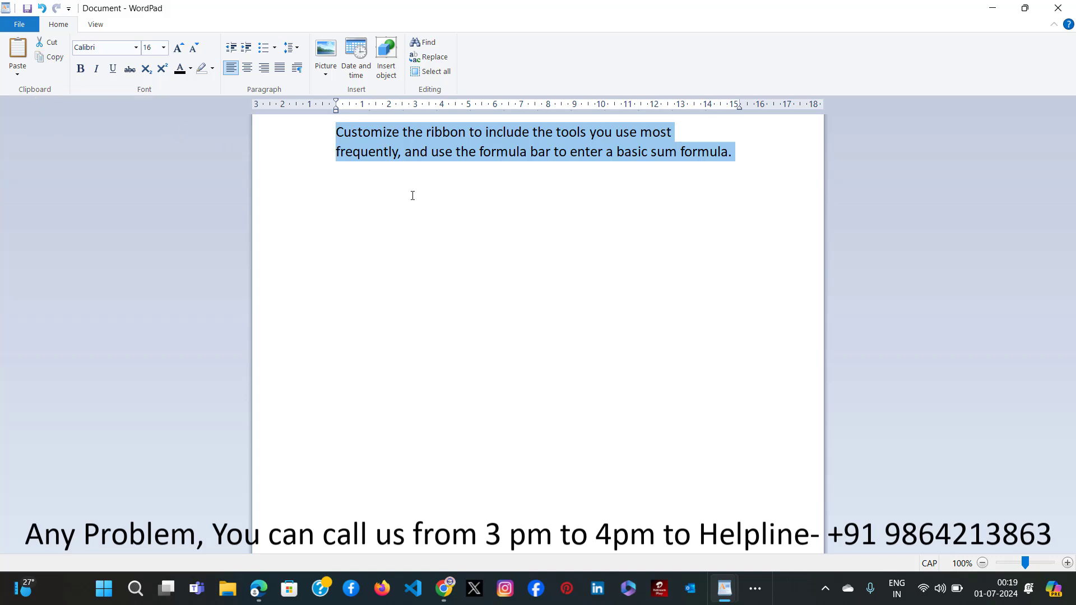
{"action": "left_click", "coordinate": [734, 158]}
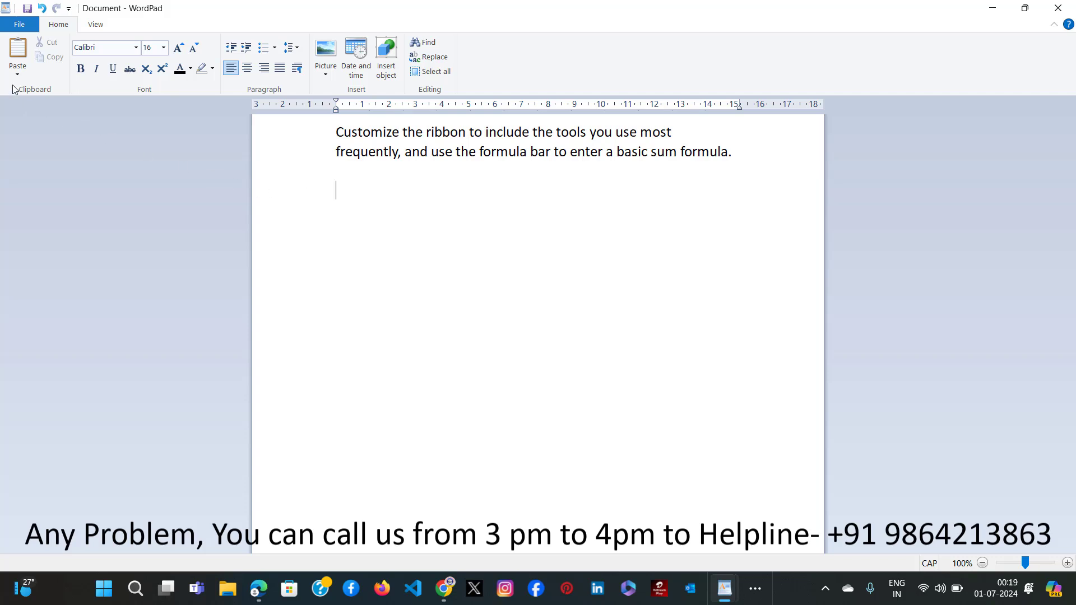
{"action": "left_click", "coordinate": [17, 53]}
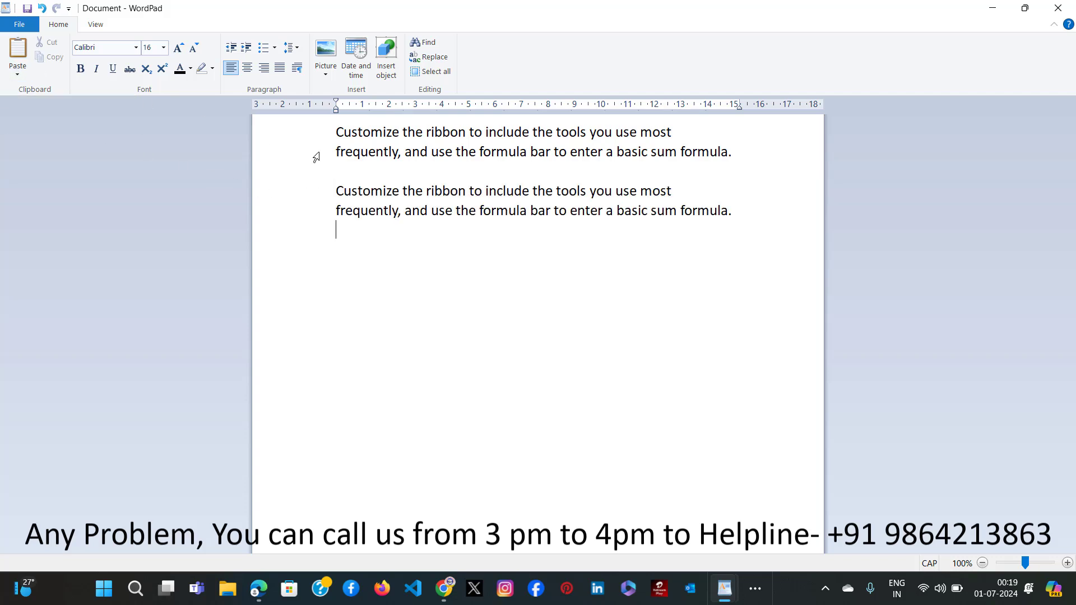
{"action": "left_click", "coordinate": [18, 50]}
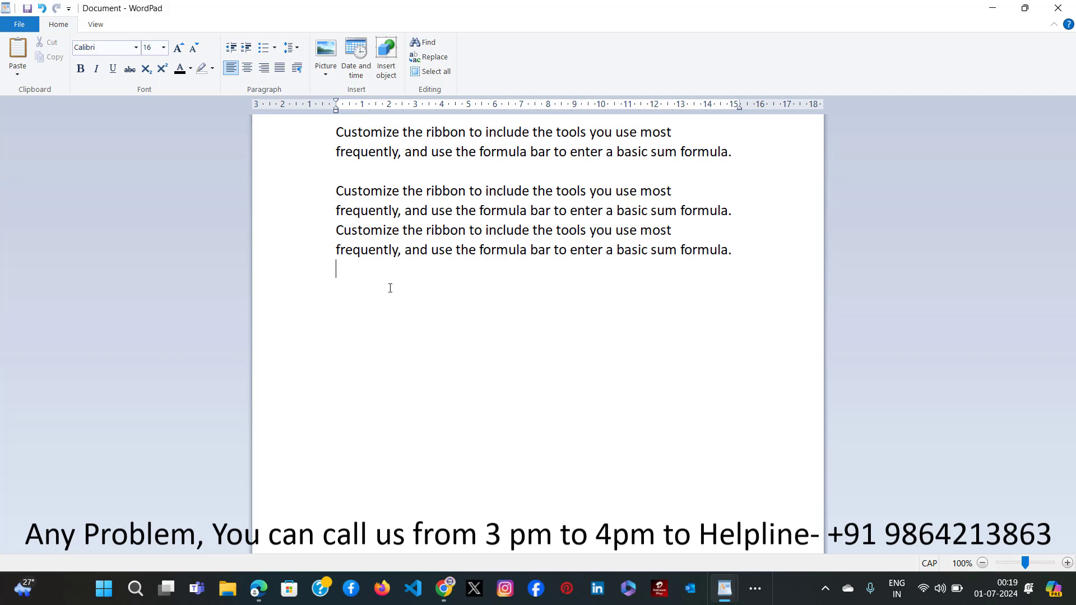
- Cut the document's first line and paste it below the last sentence, leaving one blank line between them
{"action": "left_click", "coordinate": [325, 138]}
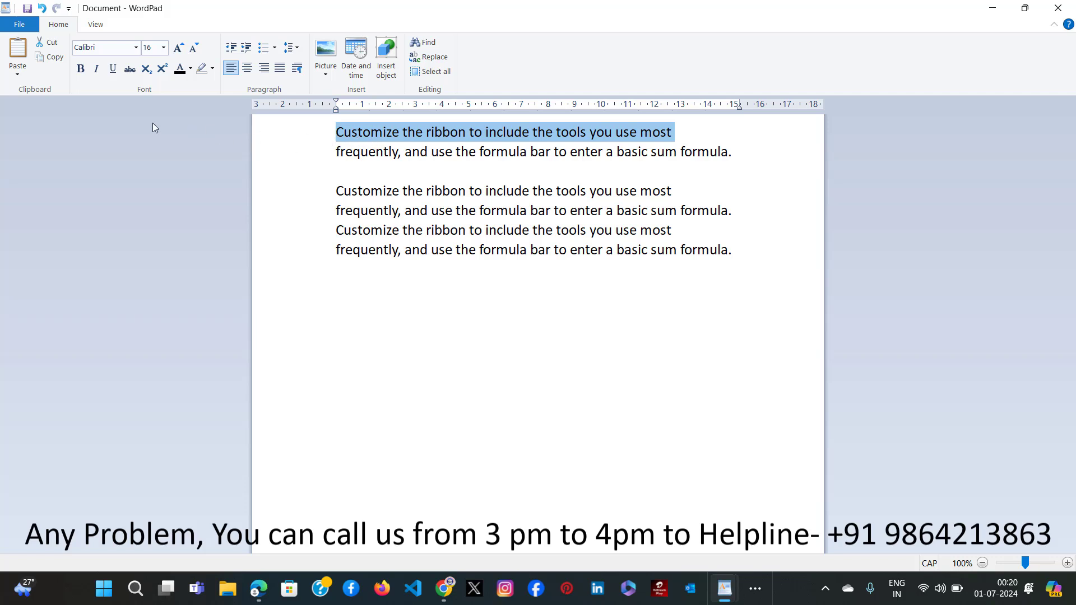
{"action": "left_click", "coordinate": [45, 44]}
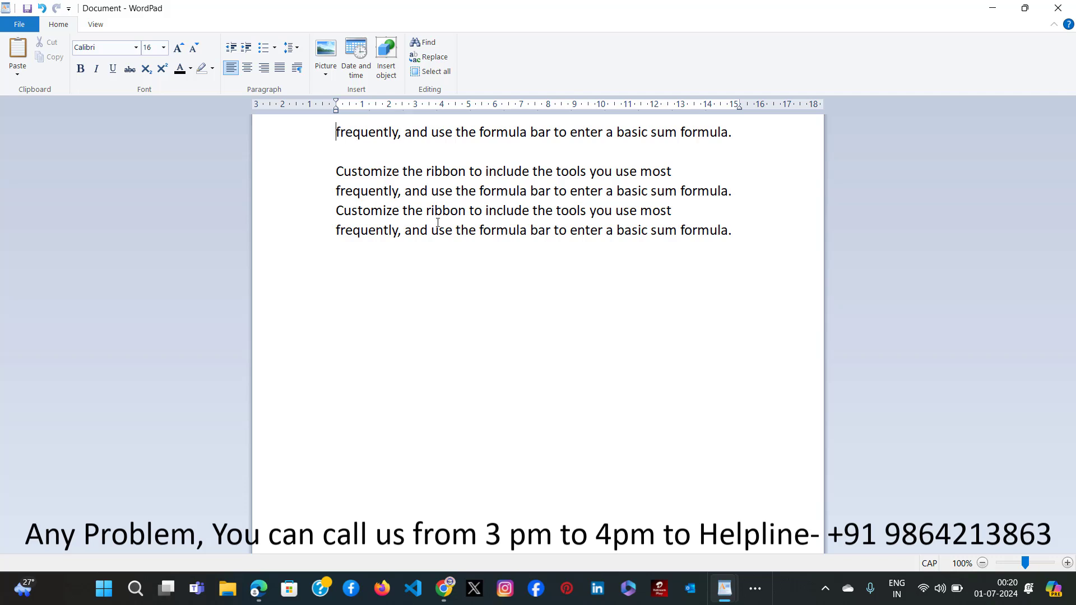
{"action": "left_click", "coordinate": [339, 280]}
{"action": "left_click", "coordinate": [15, 55]}
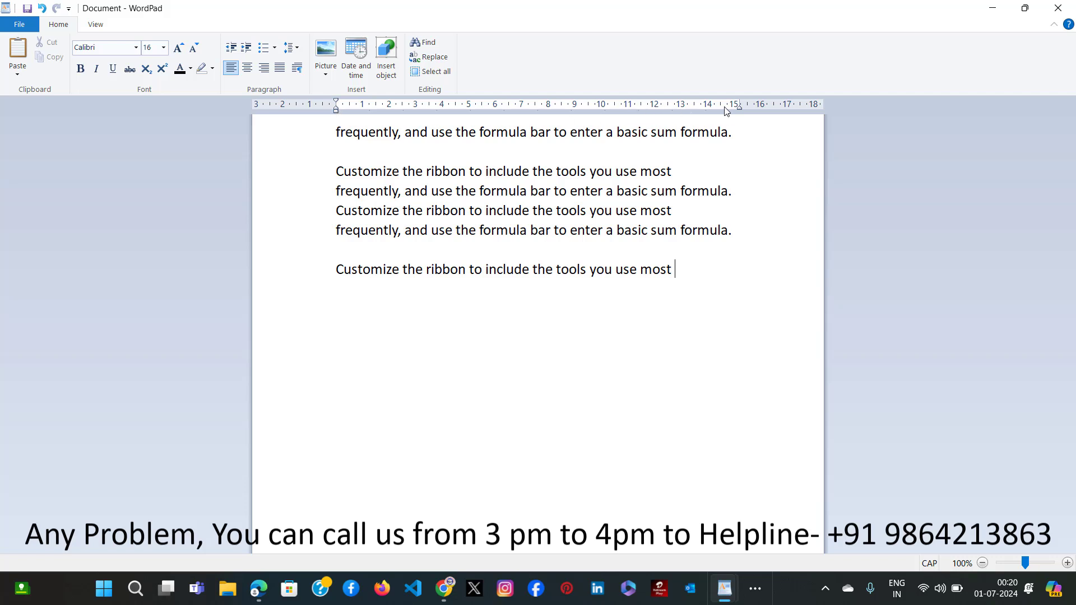
- Increase the first paragraph's indent by four levels and reduce it again by two levels
{"action": "left_click", "coordinate": [337, 135]}
{"action": "left_click", "coordinate": [227, 52]}
{"action": "left_click", "coordinate": [245, 53]}
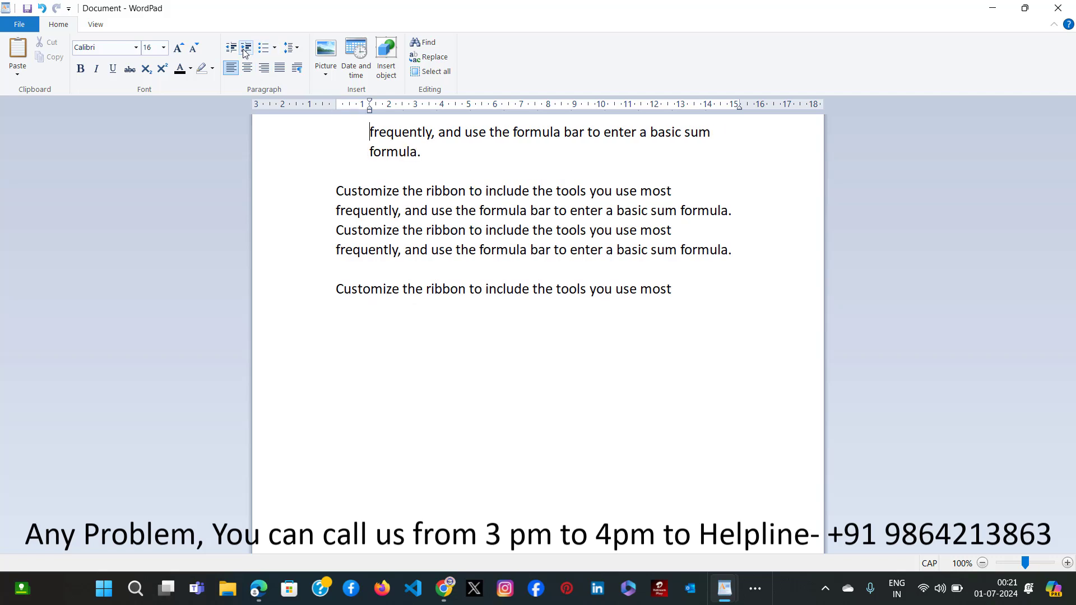
{"action": "left_click", "coordinate": [245, 54]}
{"action": "left_click", "coordinate": [245, 54]}
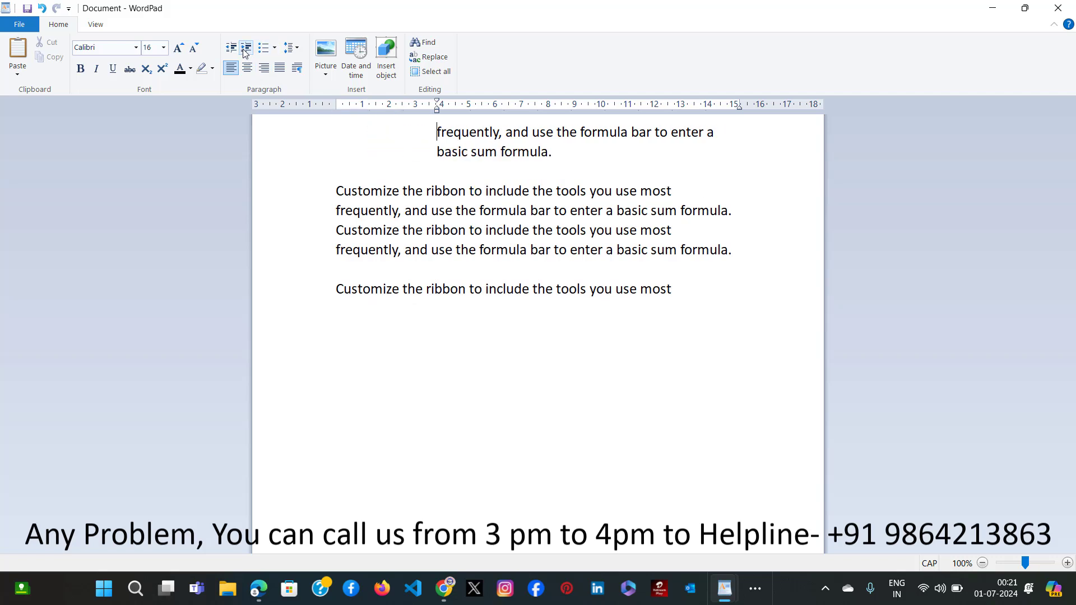
{"action": "left_click", "coordinate": [245, 53]}
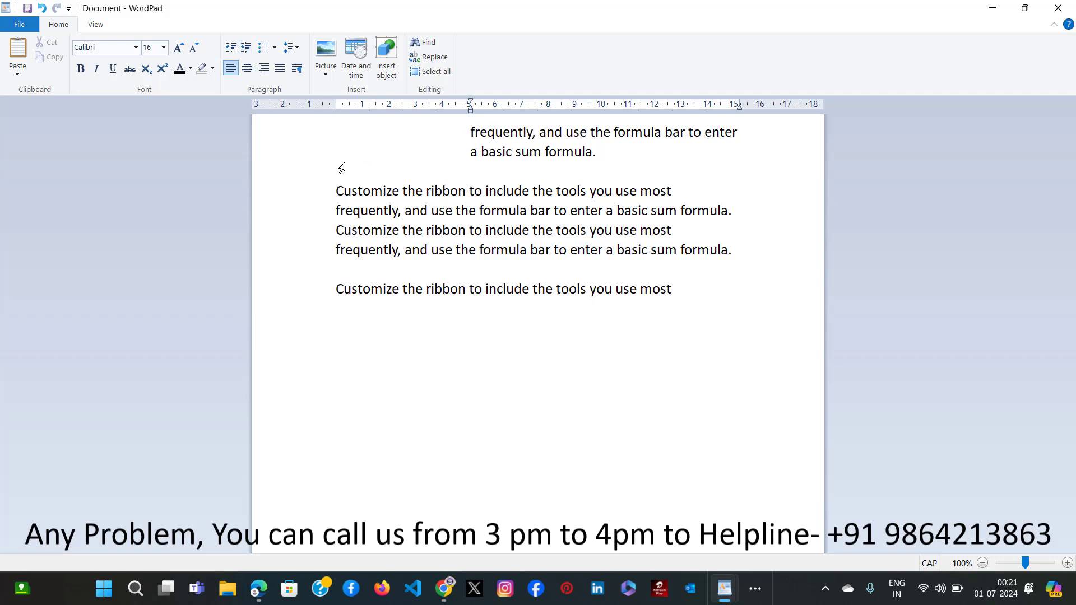
{"action": "left_click", "coordinate": [229, 47]}
{"action": "left_click", "coordinate": [229, 47]}
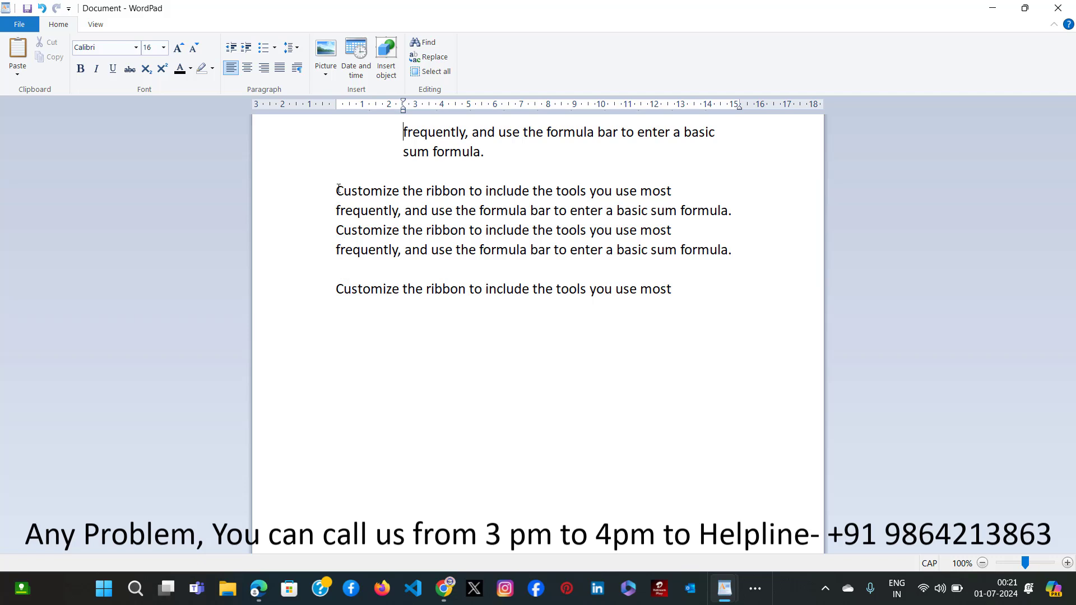
- Set the line spacing of the two full copied sentences in the middle of the document to 1.5
{"action": "left_click_drag", "start_coordinate": [337, 190], "coordinate": [720, 248]}
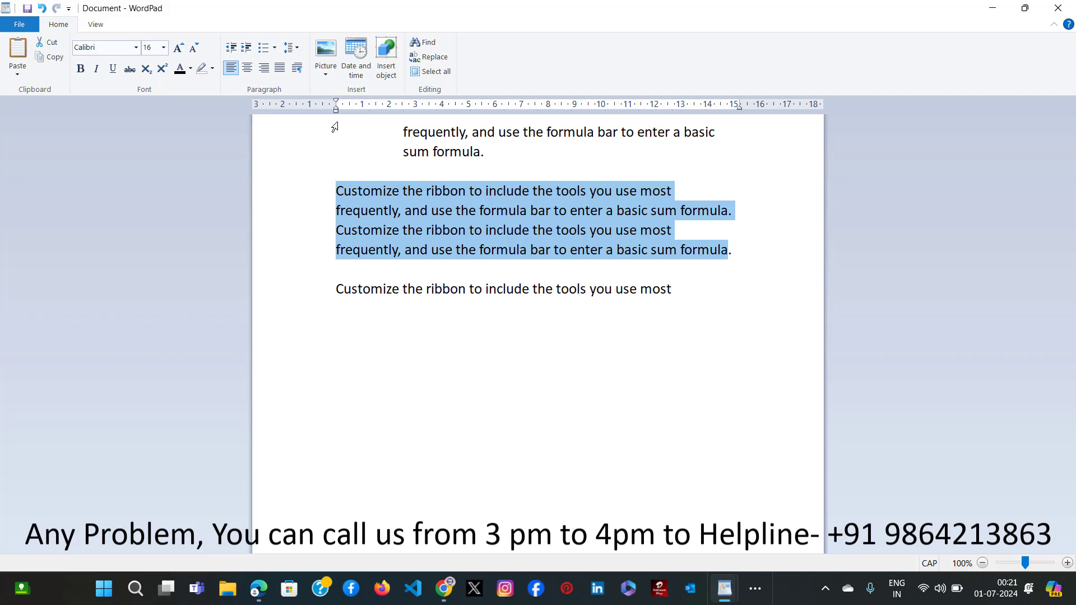
{"action": "left_click", "coordinate": [297, 49]}
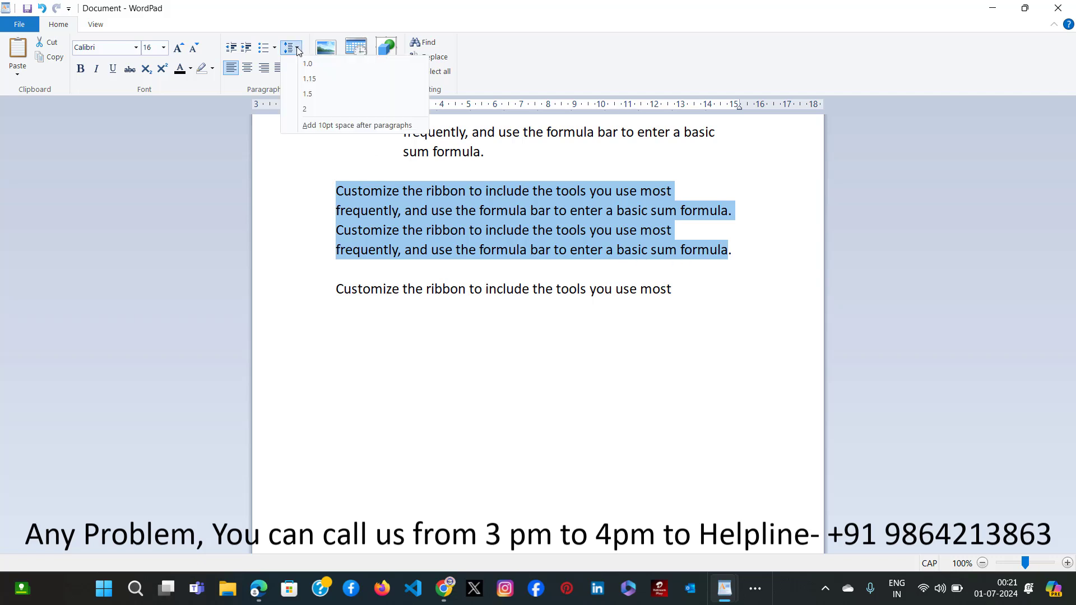
{"action": "left_click", "coordinate": [307, 93]}
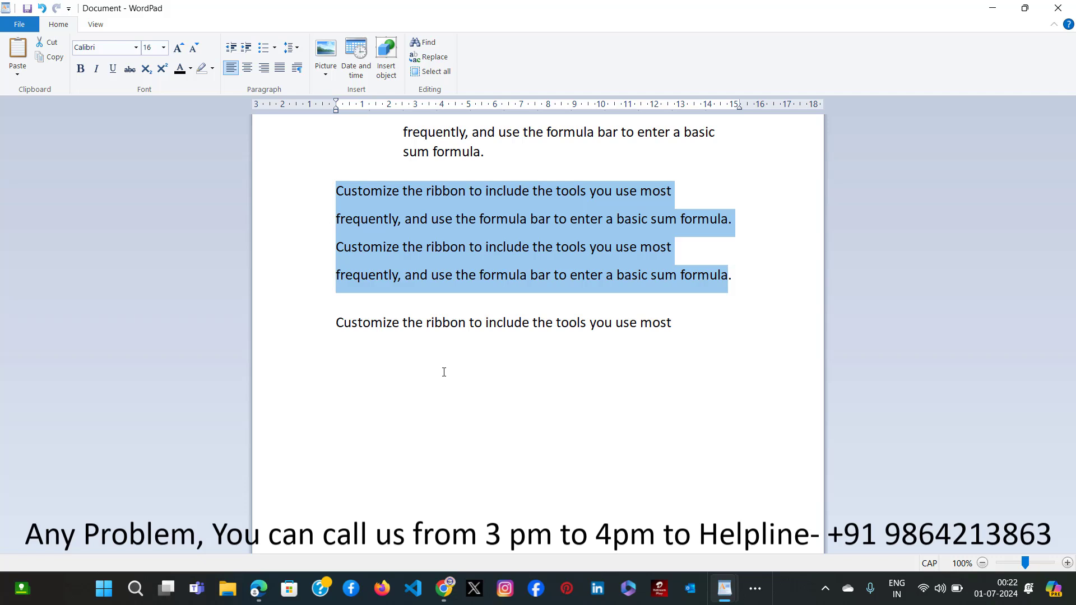
{"action": "left_click", "coordinate": [529, 324]}
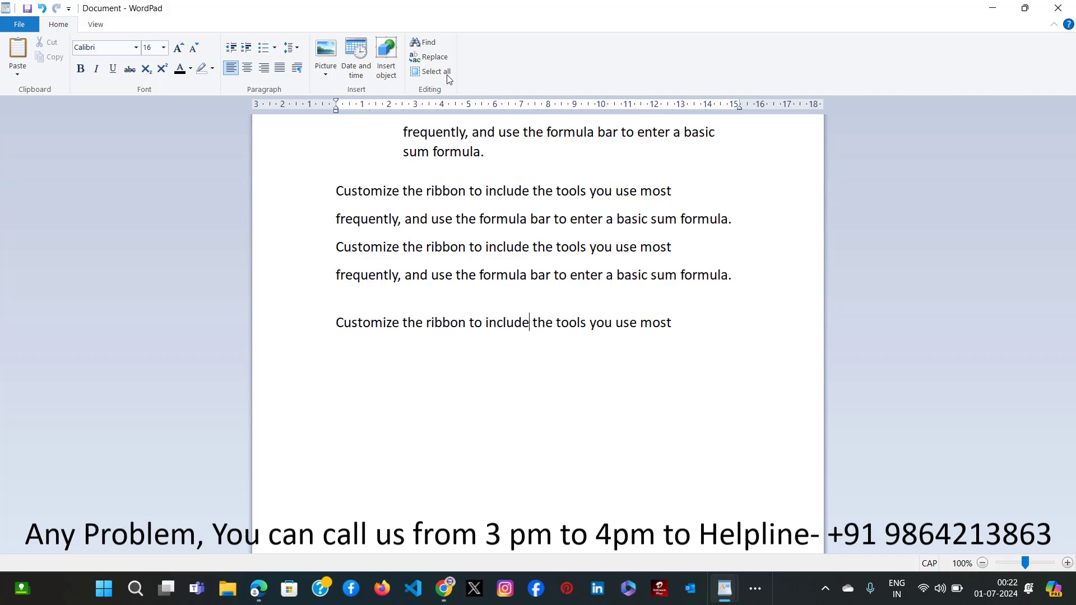
- Search the document for the word RIBBON, stepping through its occurrences, and close the search
{"action": "left_click", "coordinate": [434, 46]}
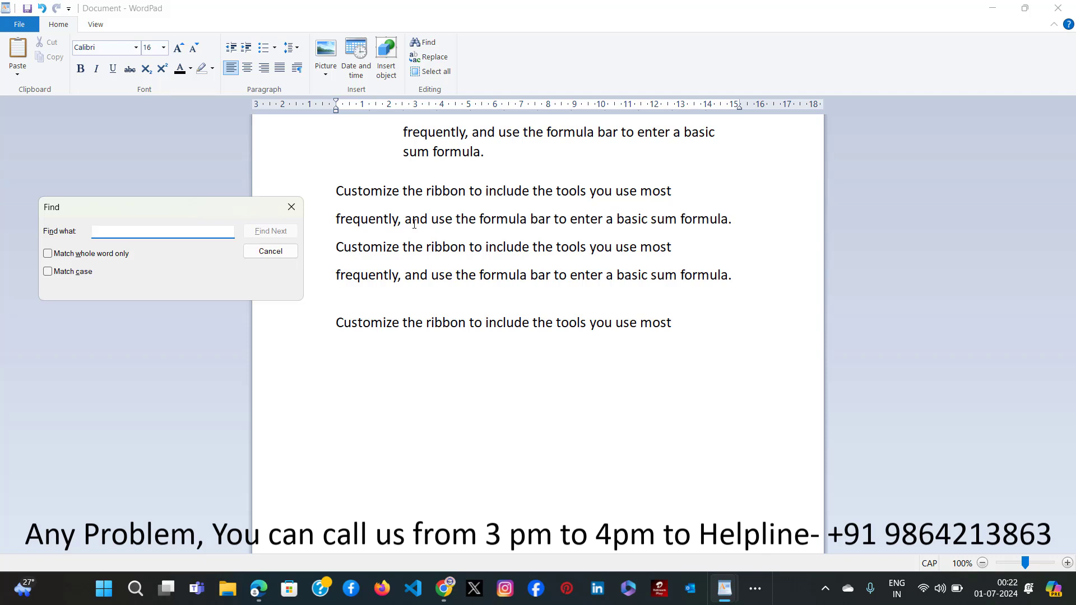
{"action": "type", "text": "RIBBON"}
{"action": "left_click", "coordinate": [271, 232]}
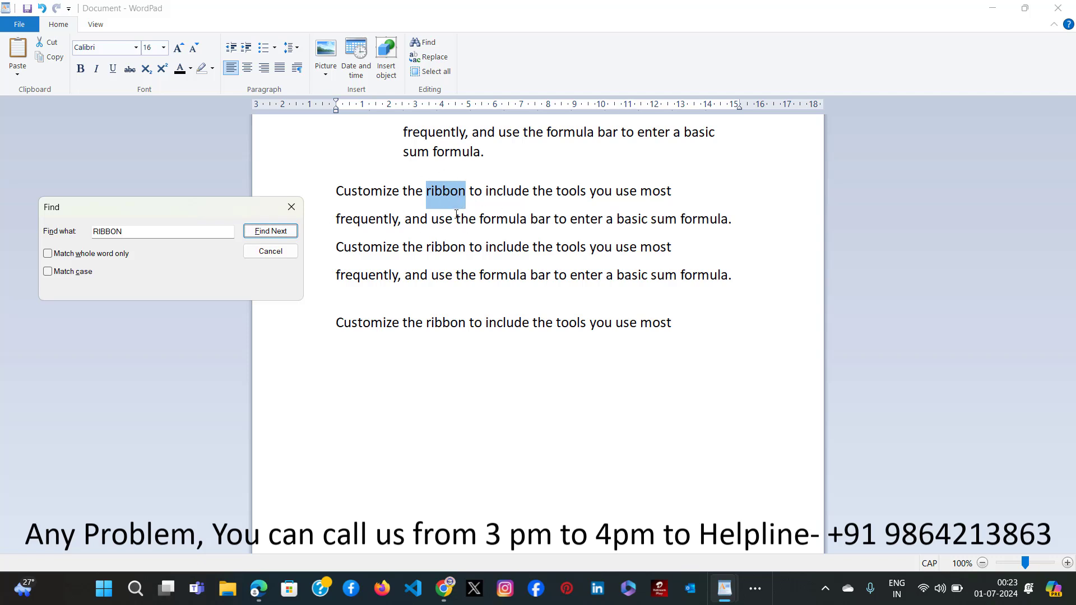
{"action": "left_click", "coordinate": [273, 231]}
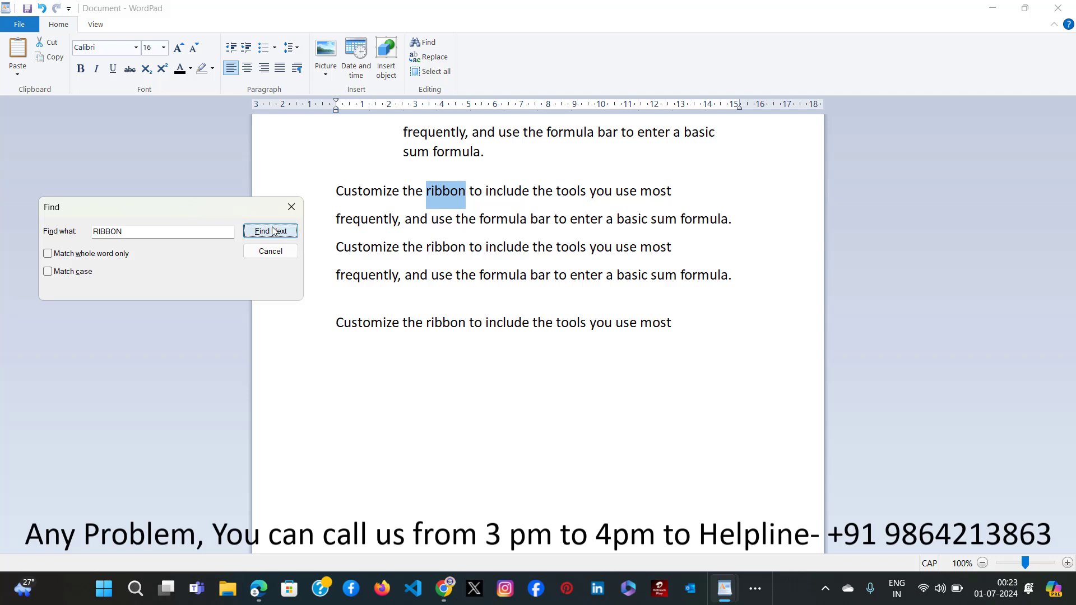
{"action": "left_click", "coordinate": [252, 235]}
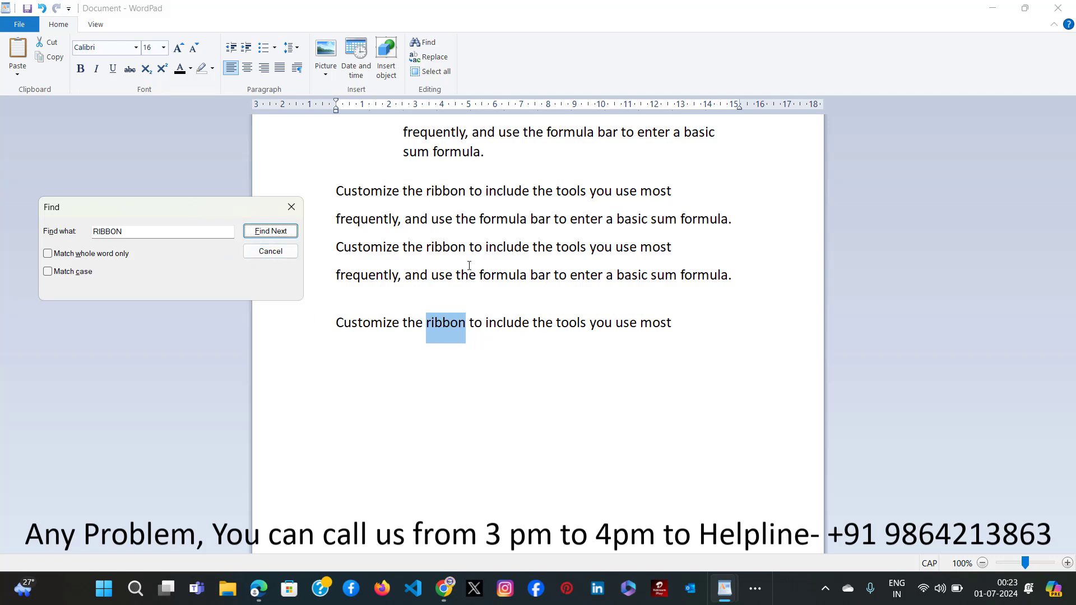
{"action": "left_click", "coordinate": [266, 253]}
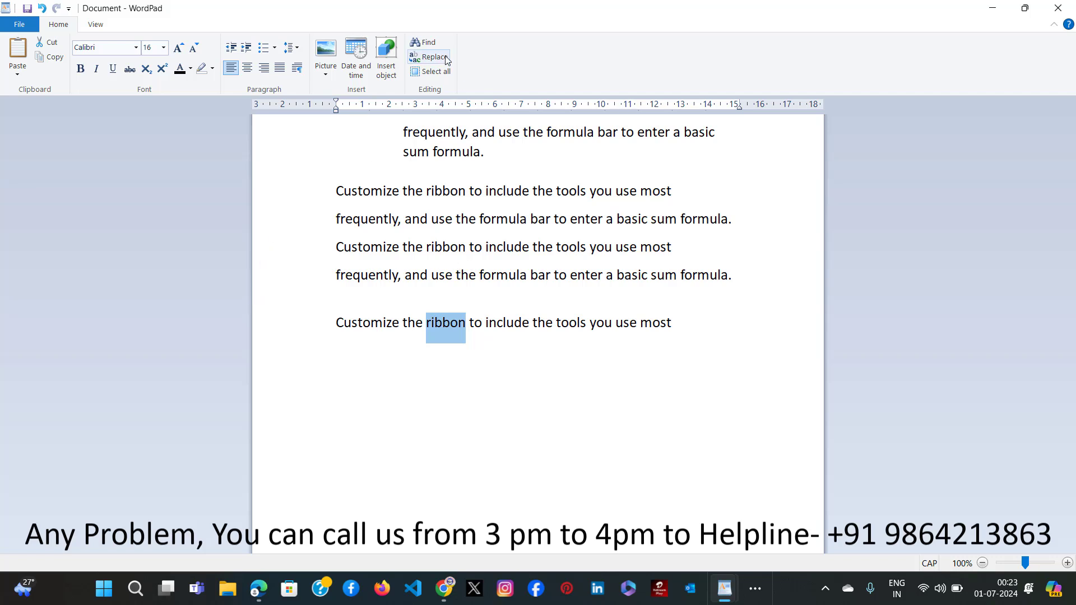
- Replace the selected "ribbon" with "FITA", replace all remaining occurrences throughout the document, and close the Replace dialog
{"action": "left_click", "coordinate": [427, 58]}
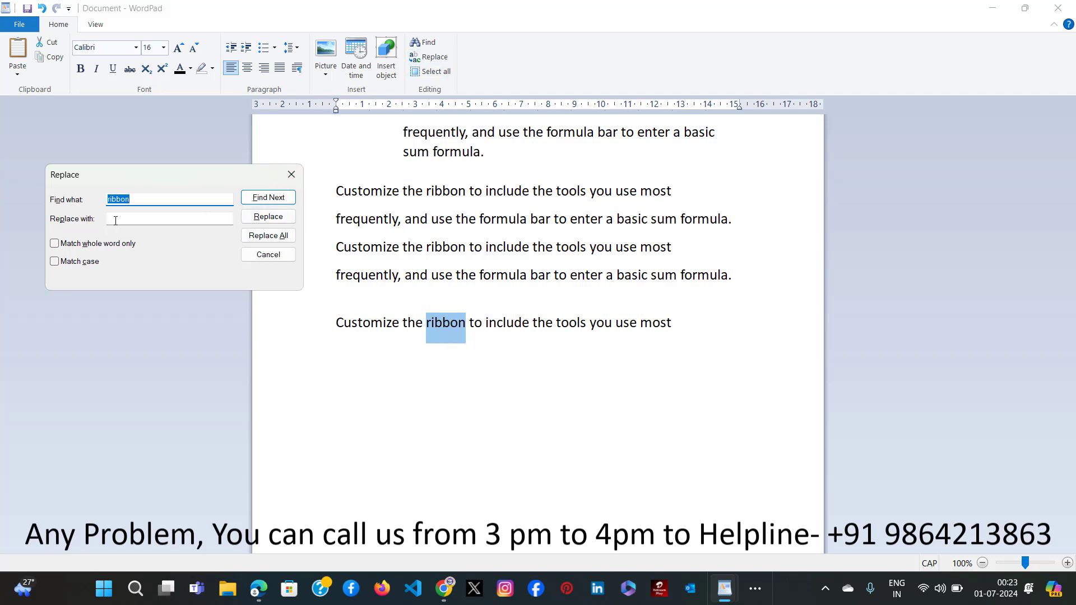
{"action": "left_click", "coordinate": [115, 219]}
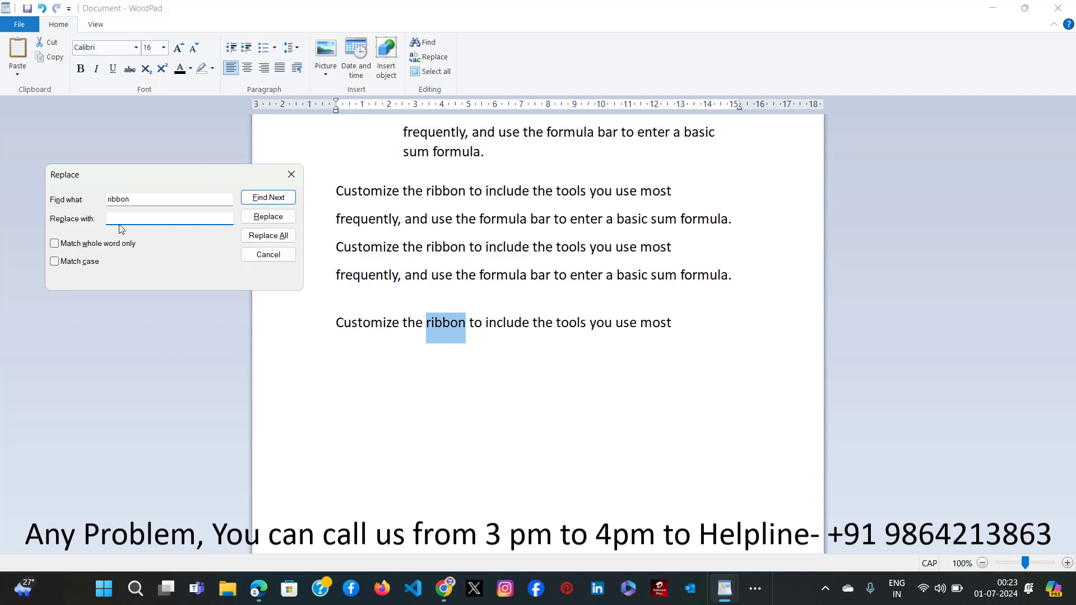
{"action": "type", "text": "FITA"}
{"action": "left_click", "coordinate": [272, 219]}
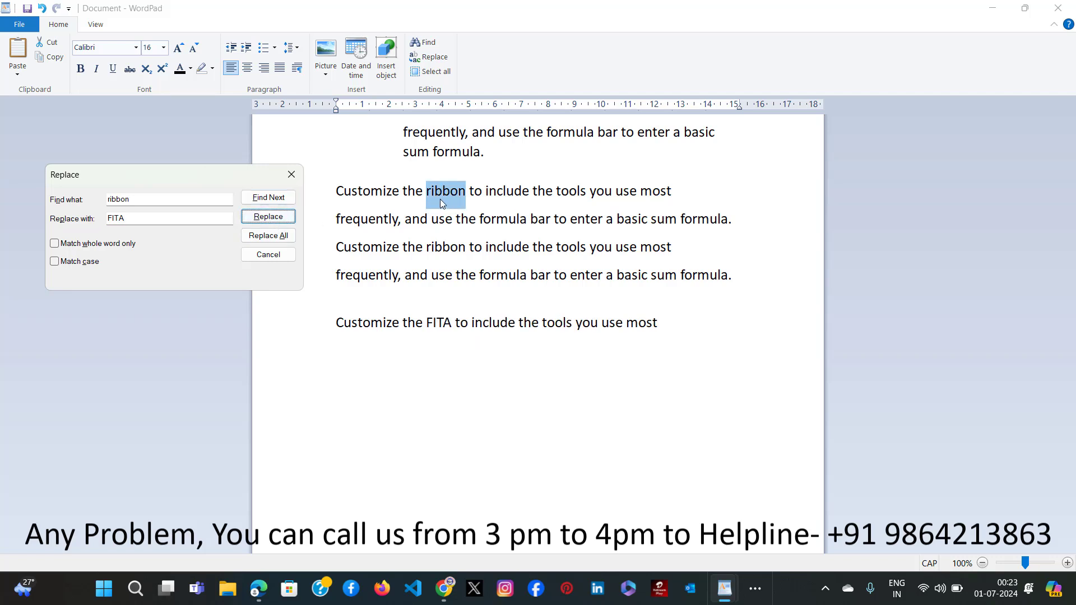
{"action": "left_click", "coordinate": [271, 235]}
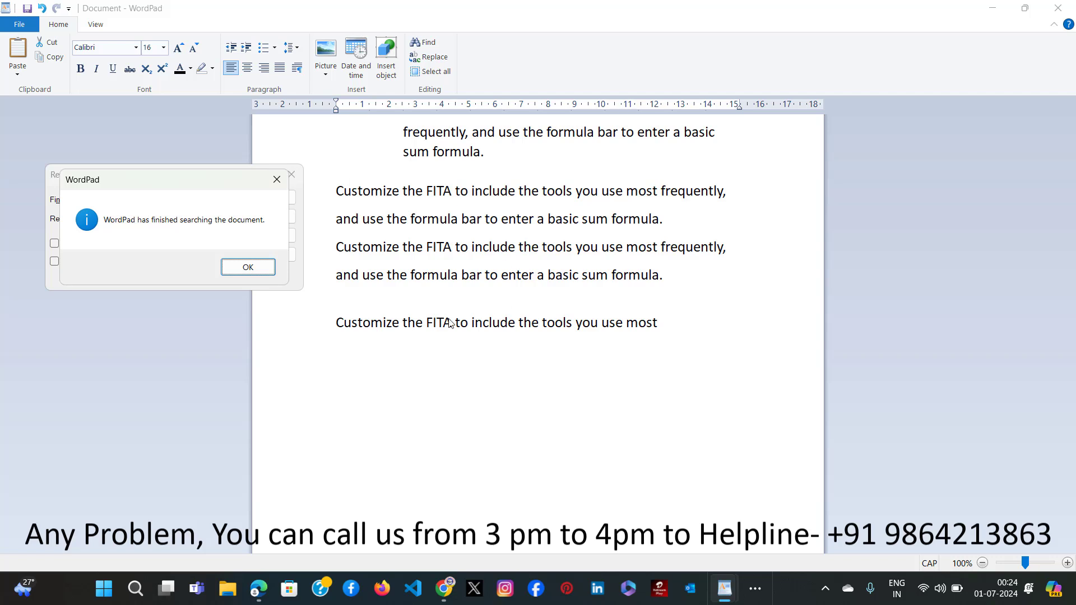
{"action": "left_click", "coordinate": [247, 267]}
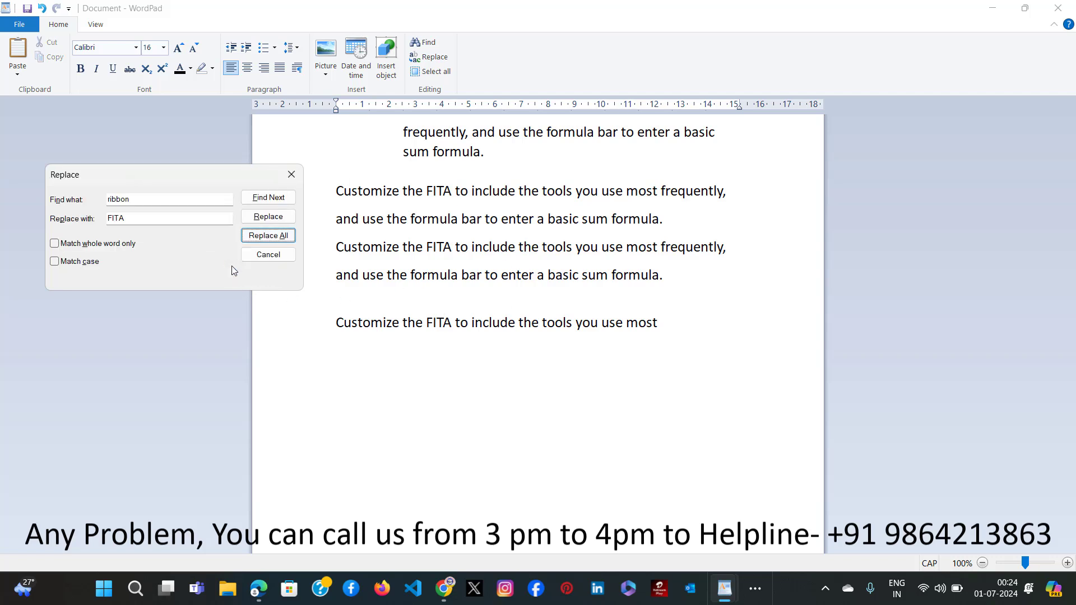
{"action": "left_click", "coordinate": [291, 174]}
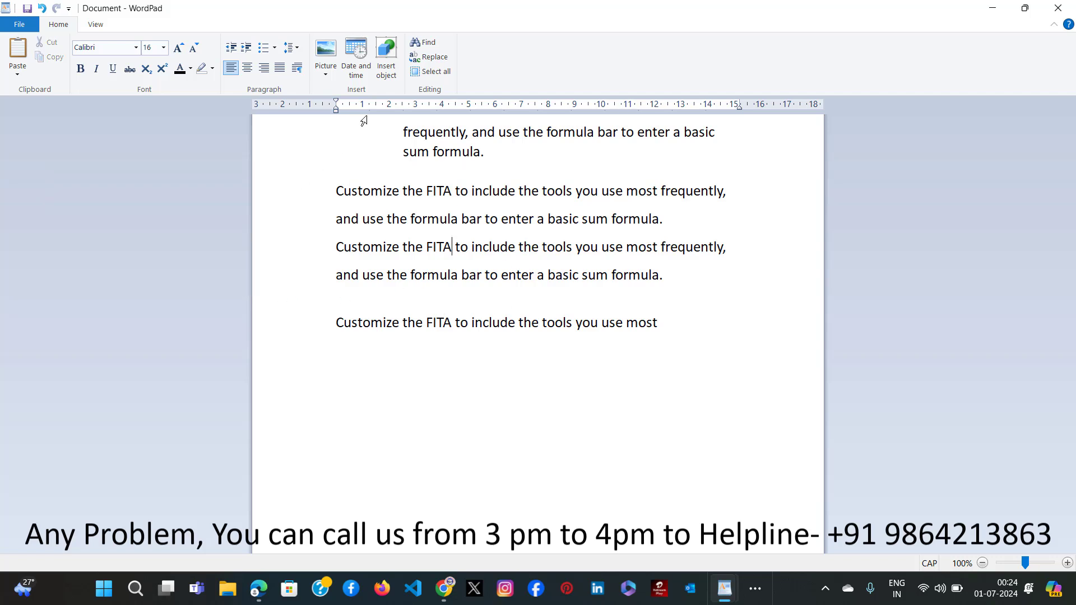
- Select all the text in the document
{"action": "left_click", "coordinate": [431, 72]}
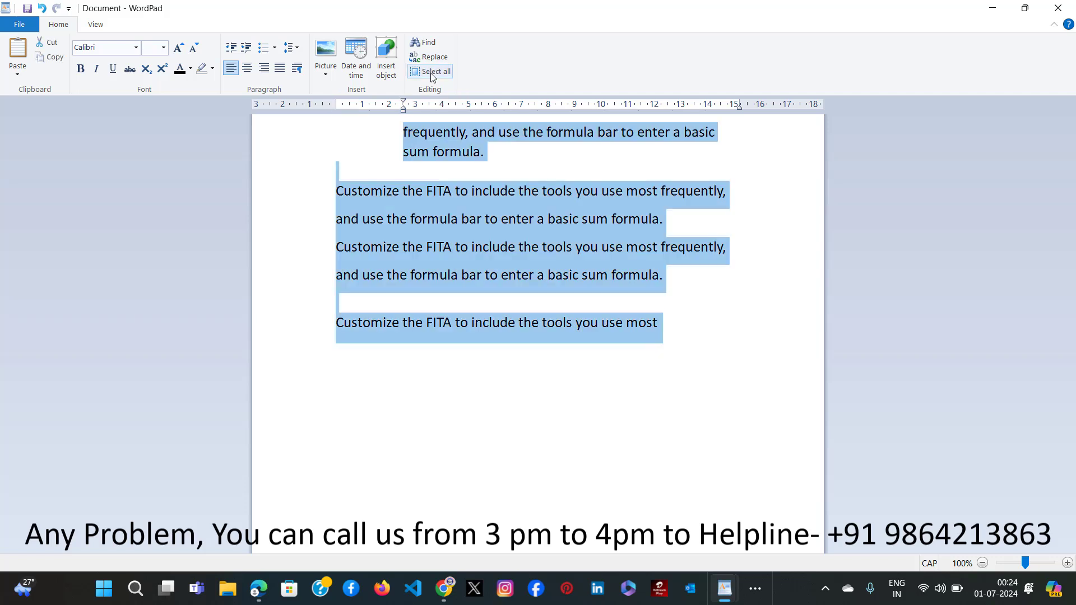